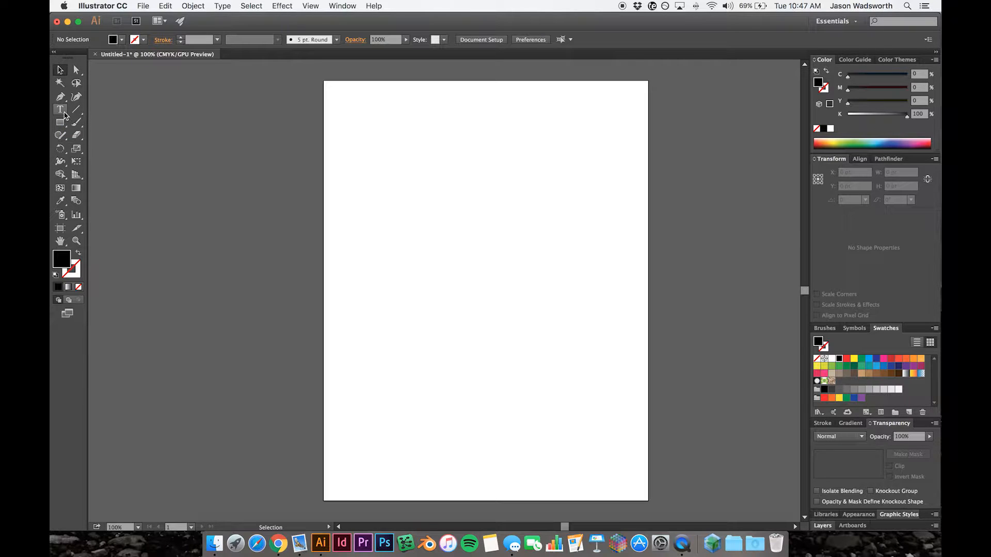
Step: Add a point text object reading COMPANY in the upper-left part of the artboard
click(62, 111)
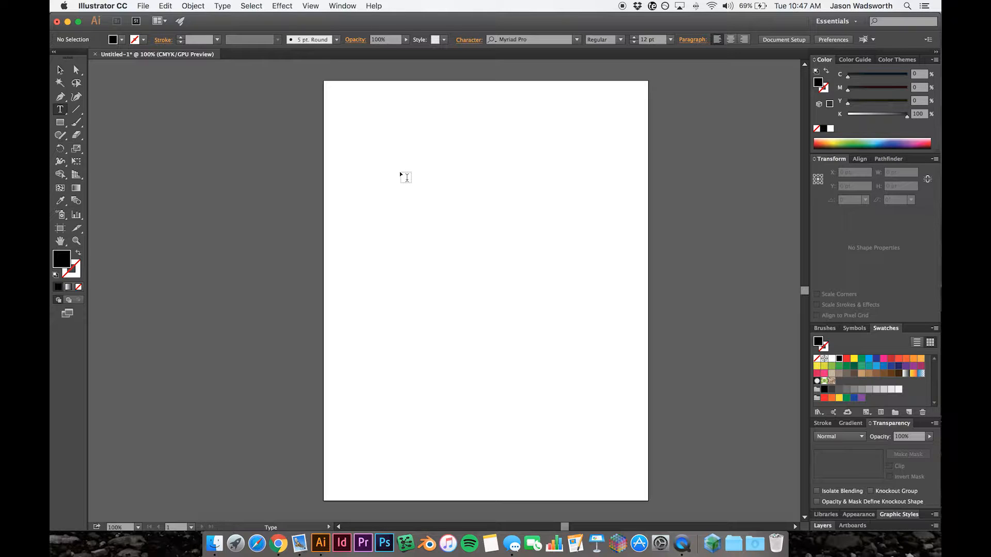
click(399, 171)
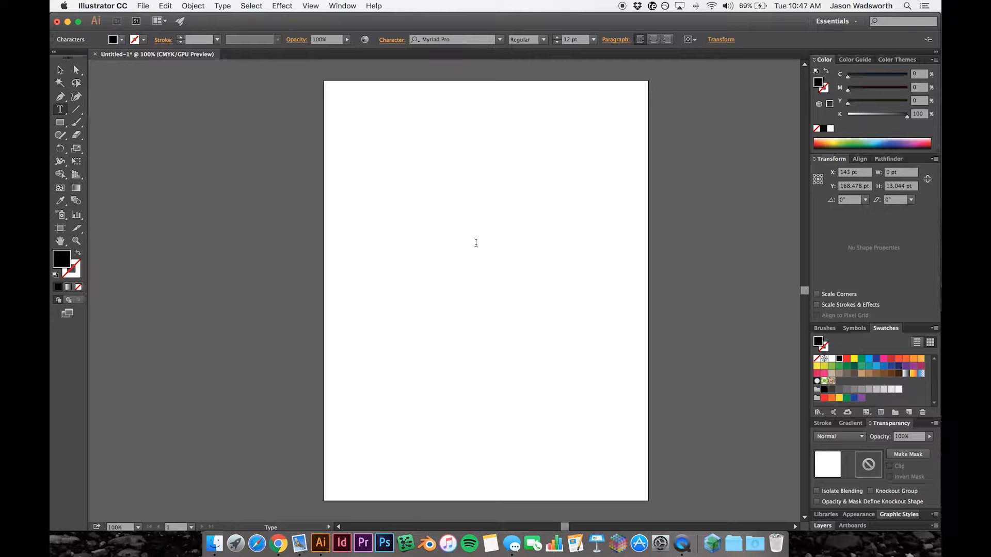
text(COMPANY)
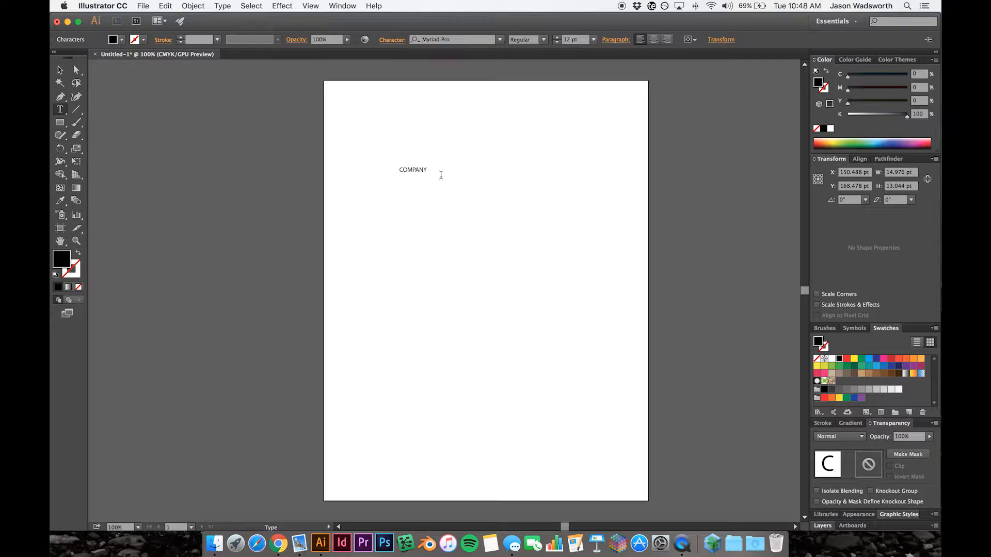
Step: Enlarge the whole word COMPANY to a font size of 43 pt
drag(427, 169, 394, 167)
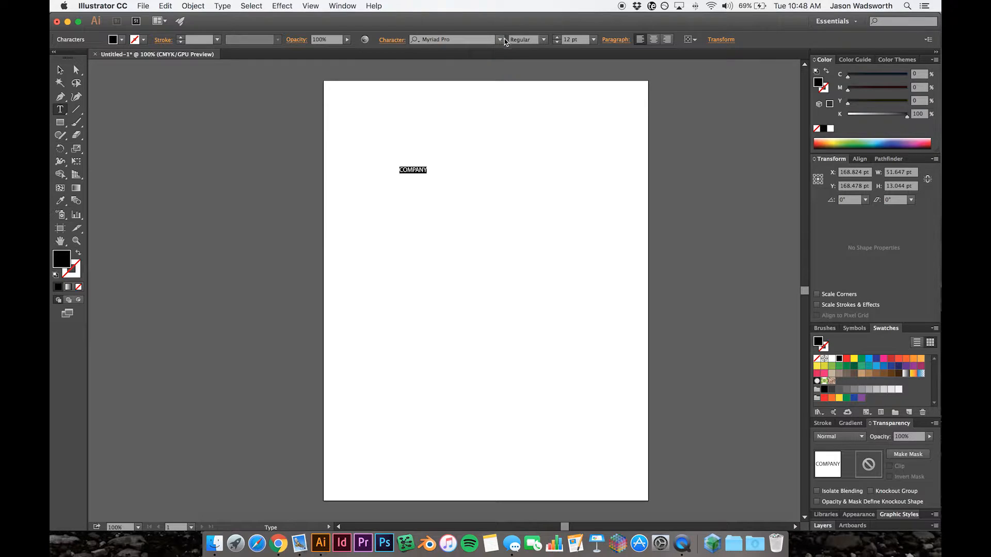
click(556, 38)
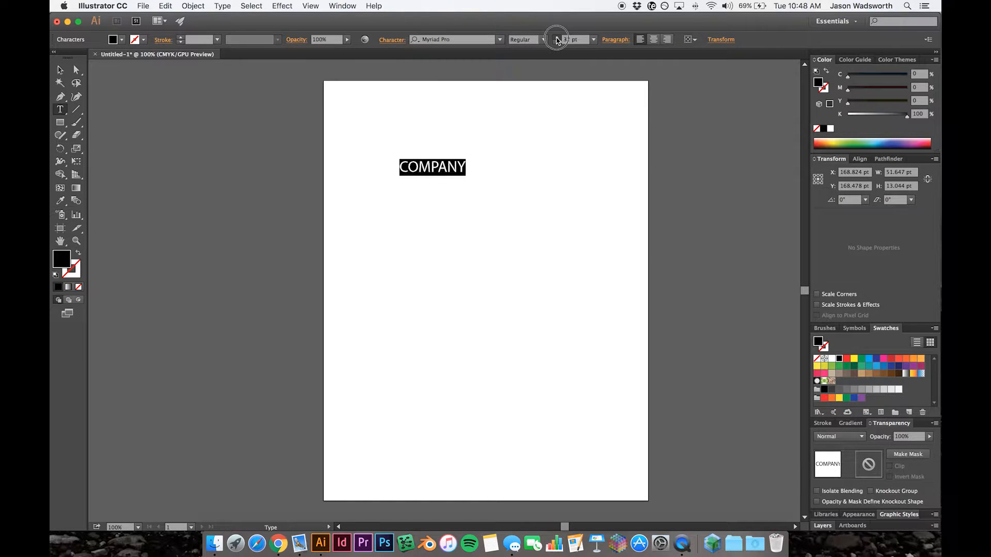
click(557, 38)
click(557, 38)
click(557, 39)
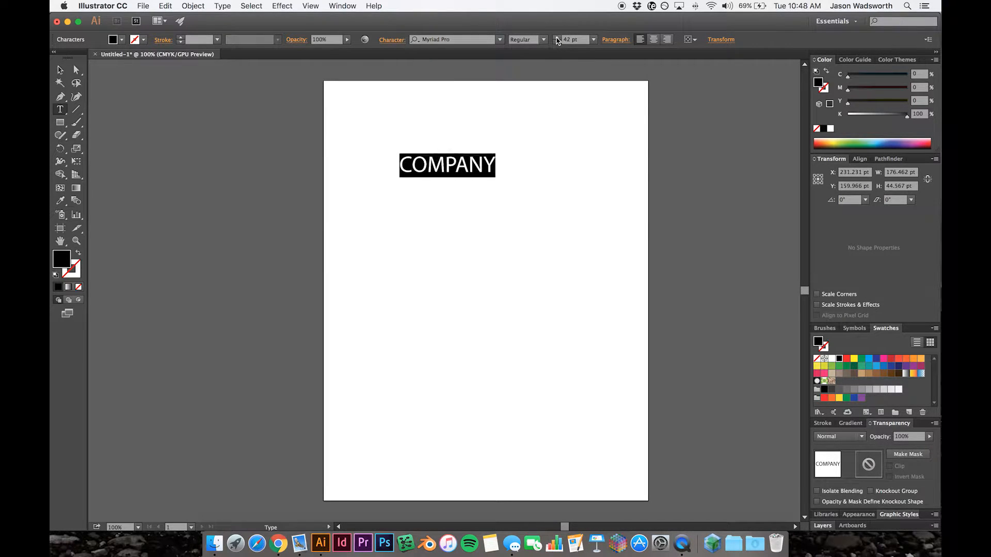
click(557, 38)
click(556, 38)
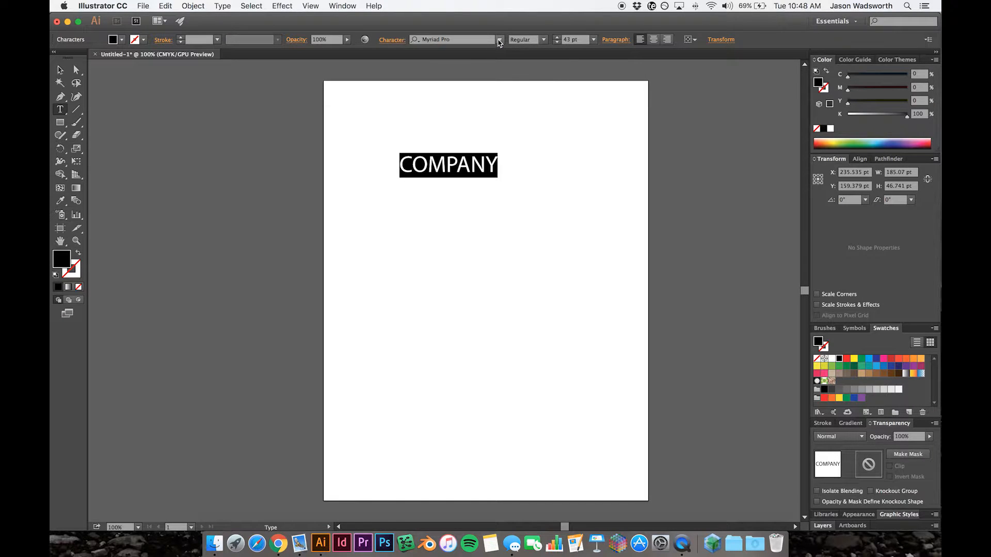
Step: Set the font of the COMPANY text to OCR A Std and finish text editing
click(499, 41)
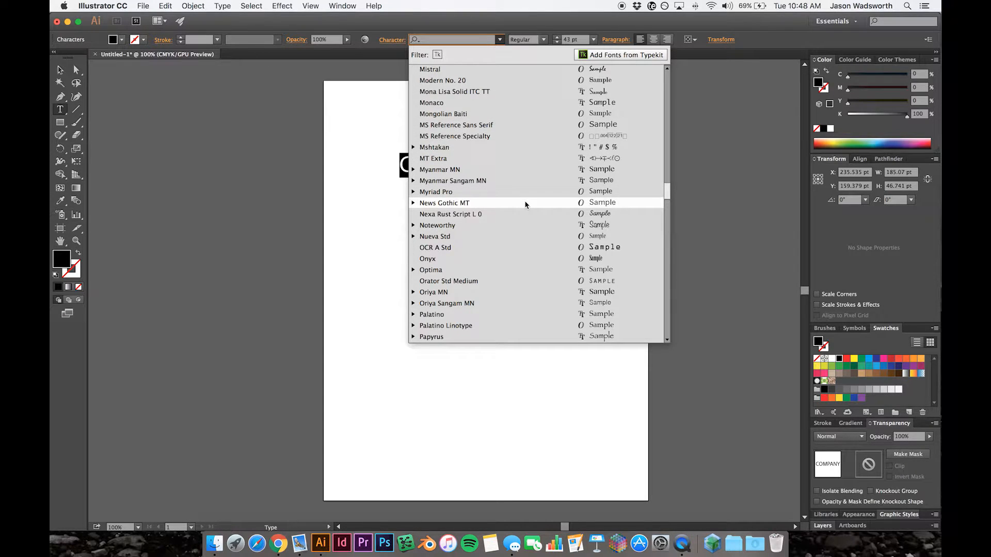
scroll(525, 205, down, 4)
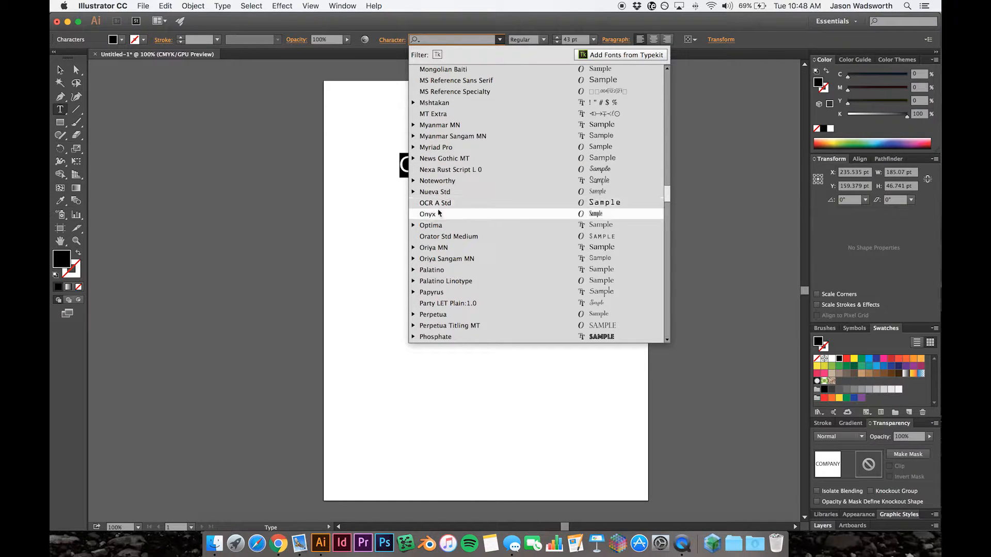
click(613, 202)
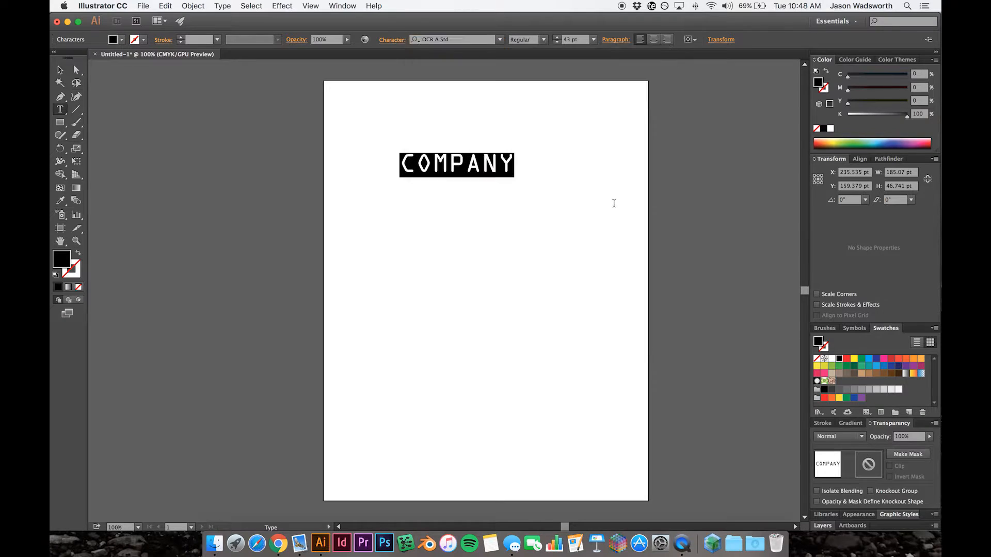
key(Escape)
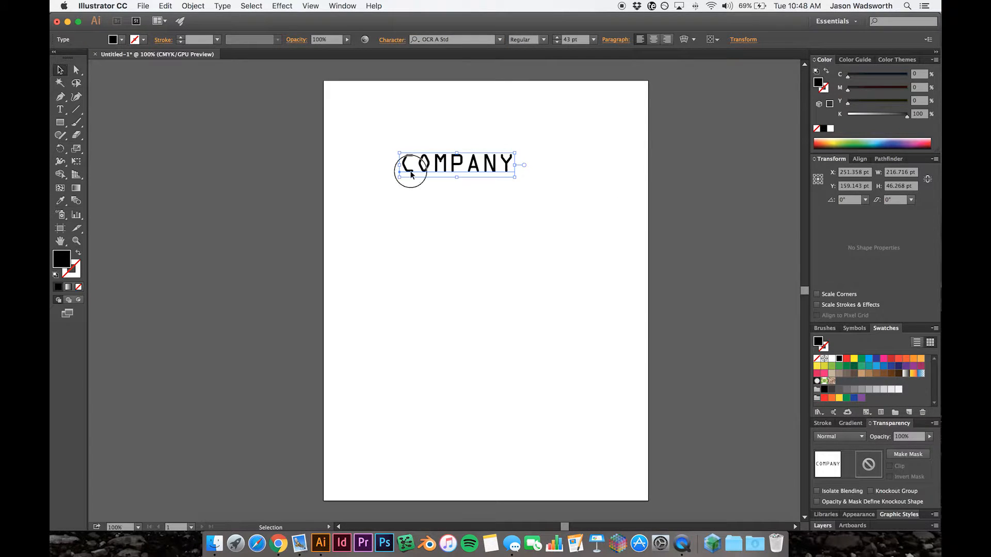
Step: Change the font of the COMPANY text to Poplar Std Black with the Black style
click(536, 315)
click(457, 176)
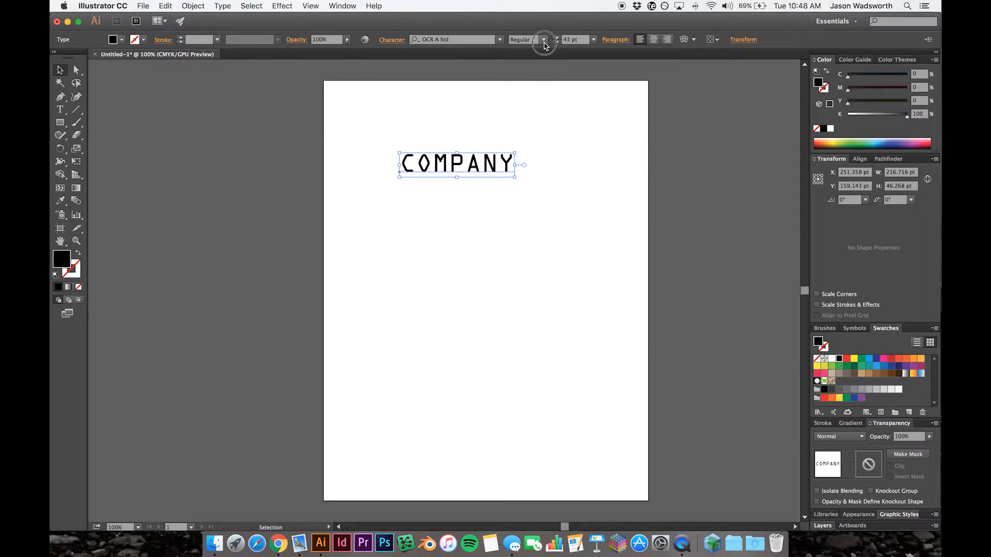
click(499, 39)
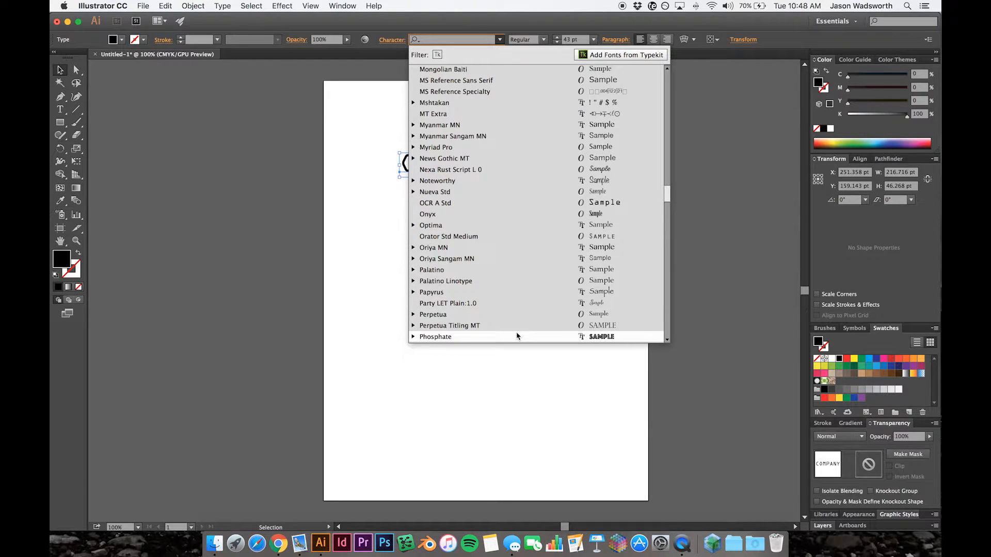
scroll(516, 333, down, 5)
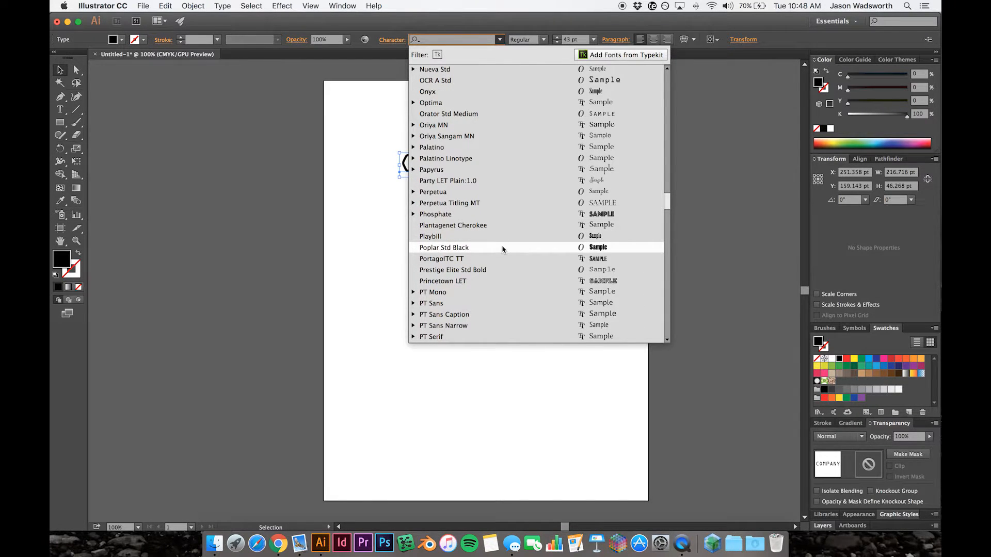
click(502, 247)
click(543, 40)
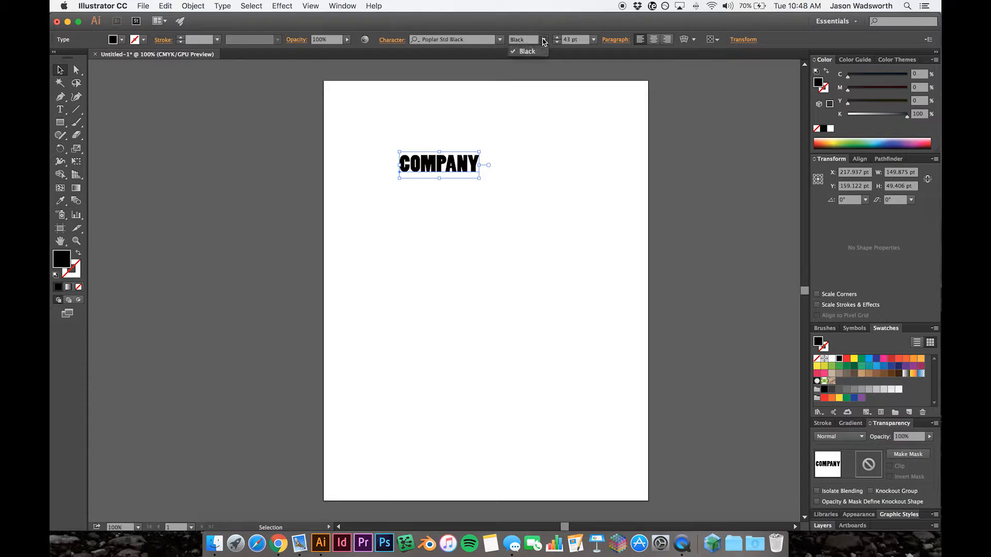
click(527, 51)
click(486, 216)
Step: Increase the COMPANY text to 62 pt and move it down to about X 293 pt, Y 254 pt
click(461, 174)
click(558, 38)
click(557, 38)
click(557, 40)
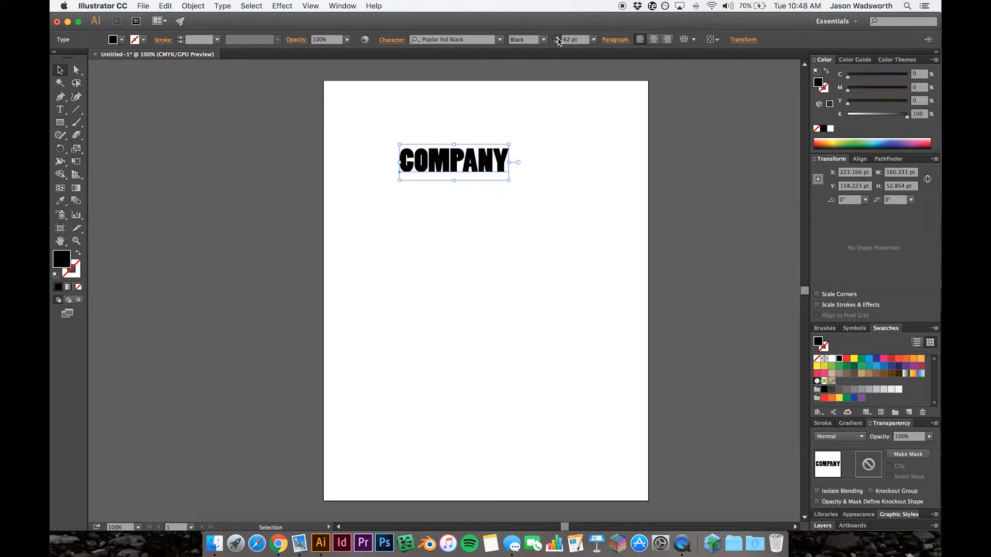
click(482, 315)
drag(471, 165, 494, 219)
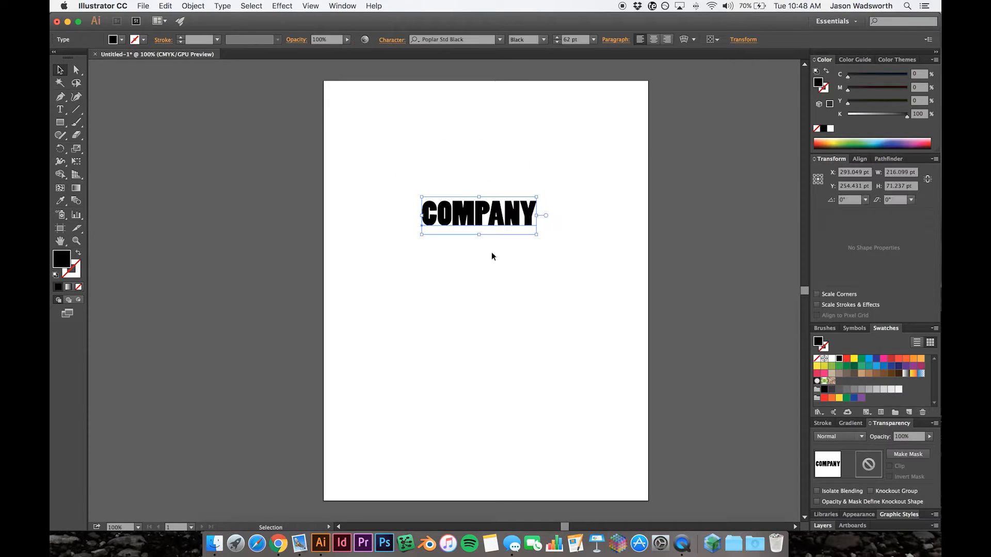
click(497, 282)
Step: Fill the COMPANY text with the green swatch (C 100, M 0, Y 100, K 0) and keep it without a stroke
drag(573, 249, 353, 160)
click(180, 38)
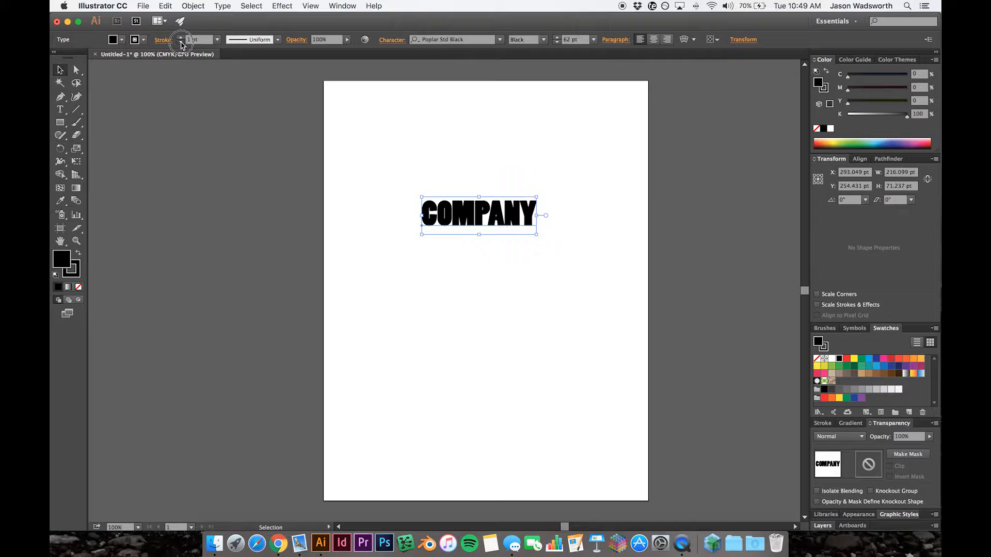
click(181, 42)
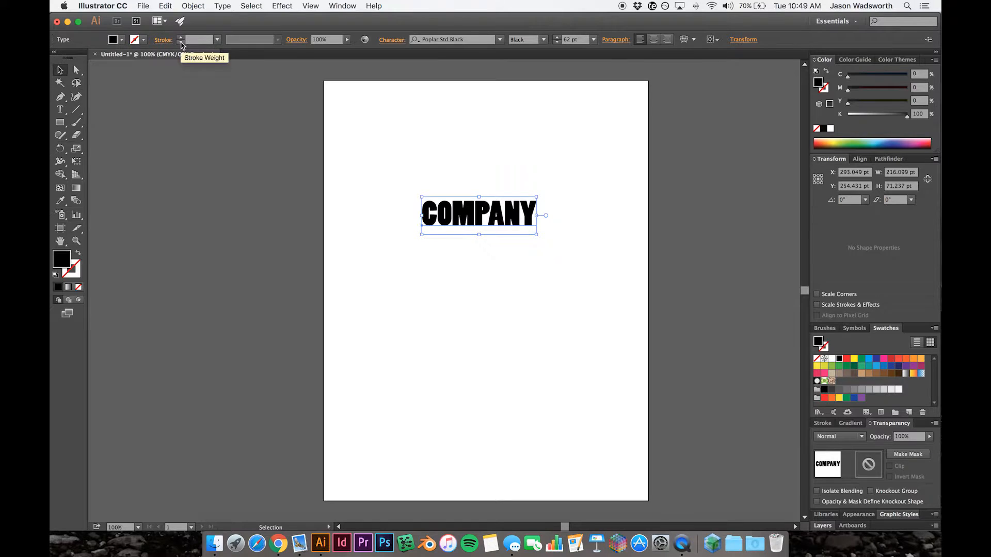
click(122, 39)
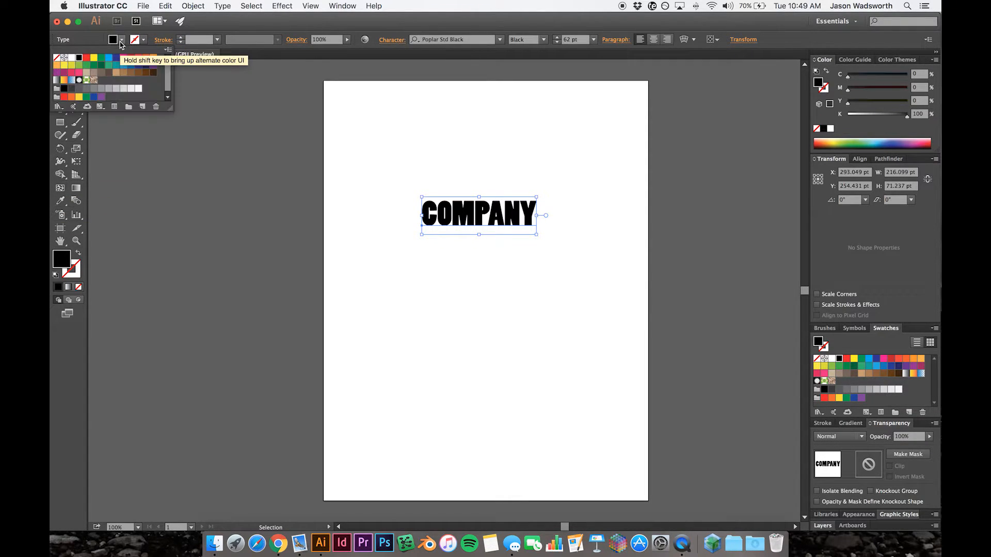
click(102, 59)
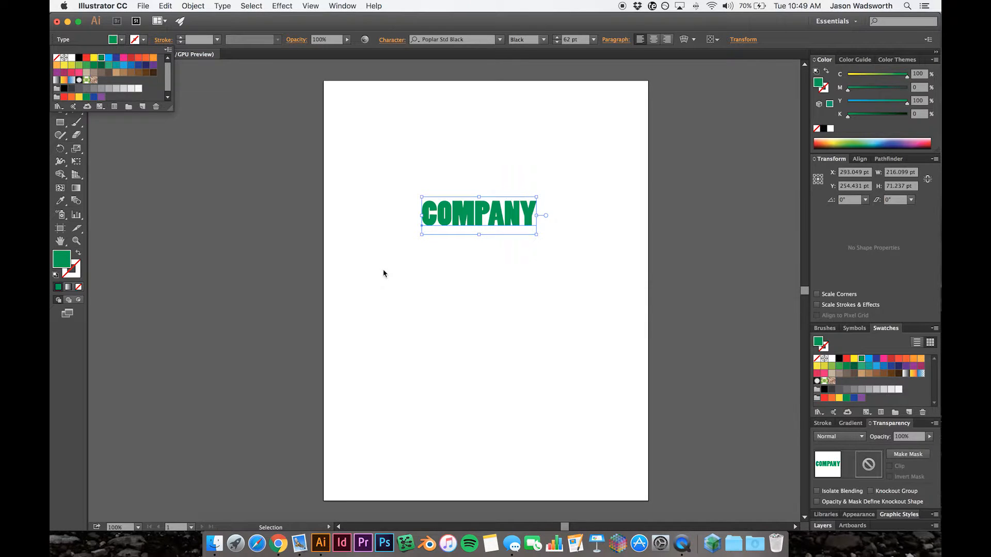
click(396, 275)
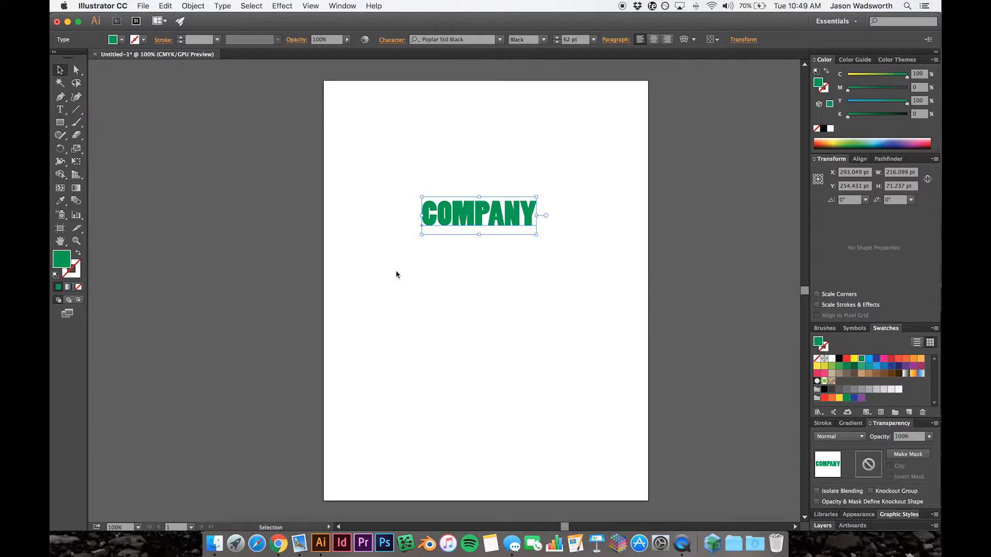
click(412, 241)
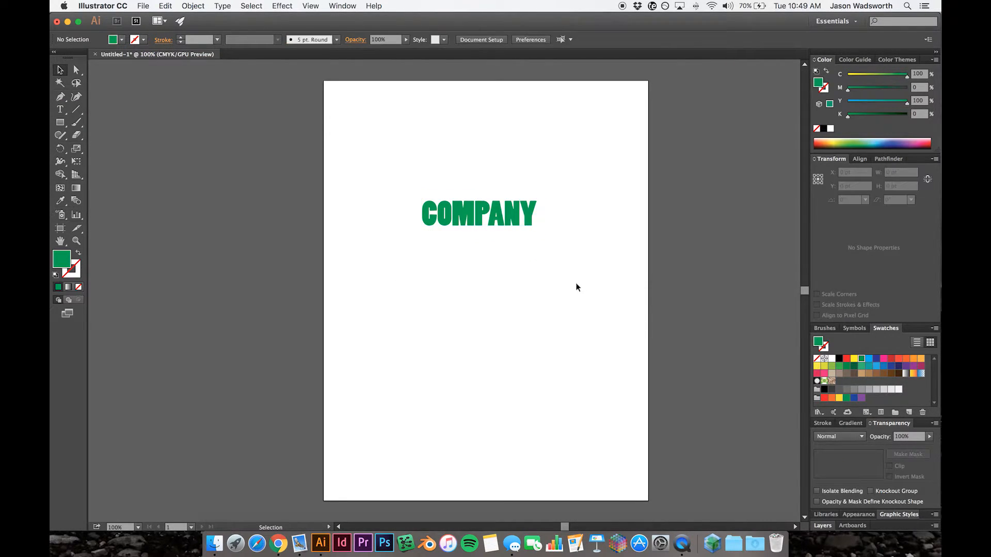
Step: Move the green COMPANY text up the artboard to about X 276 pt, Y 186 pt
drag(508, 223, 487, 171)
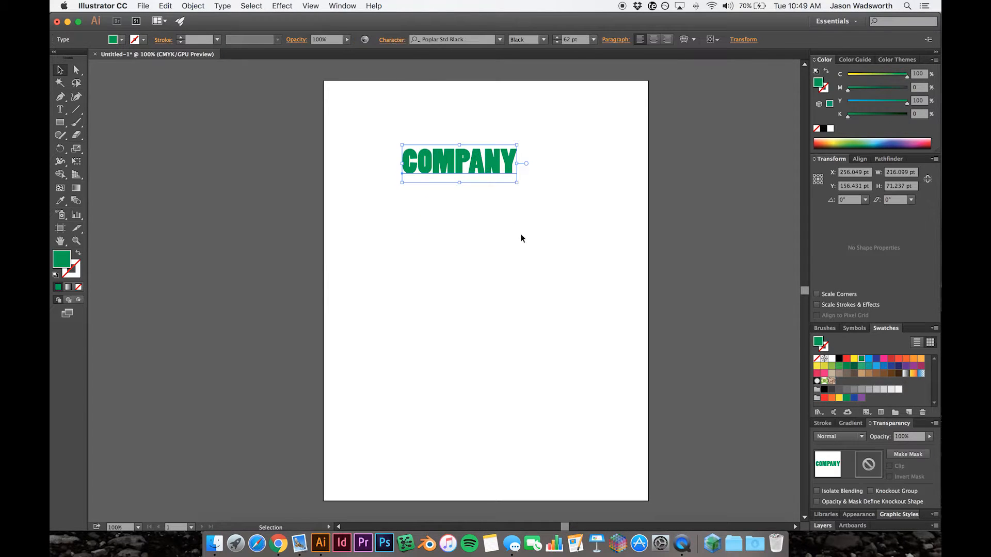
click(559, 244)
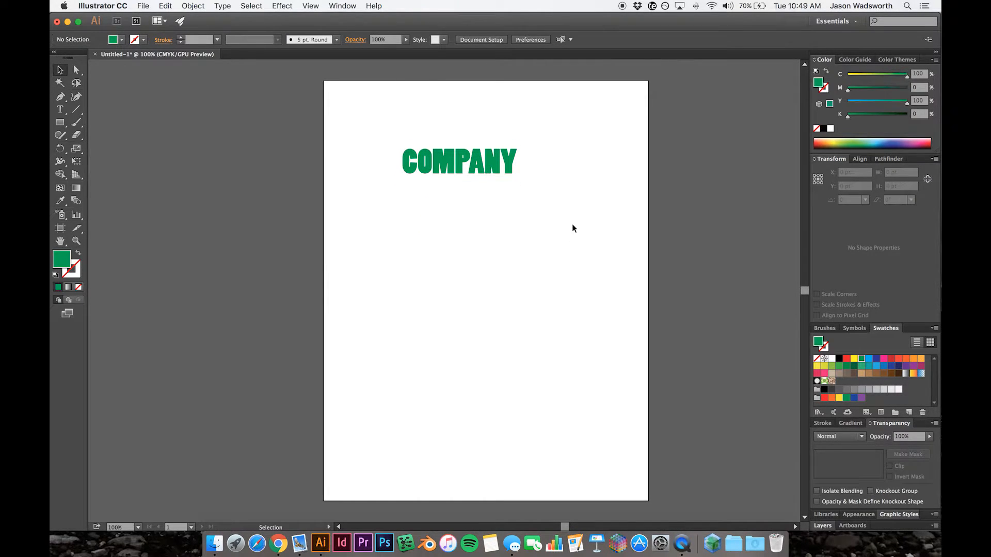
drag(572, 224, 383, 125)
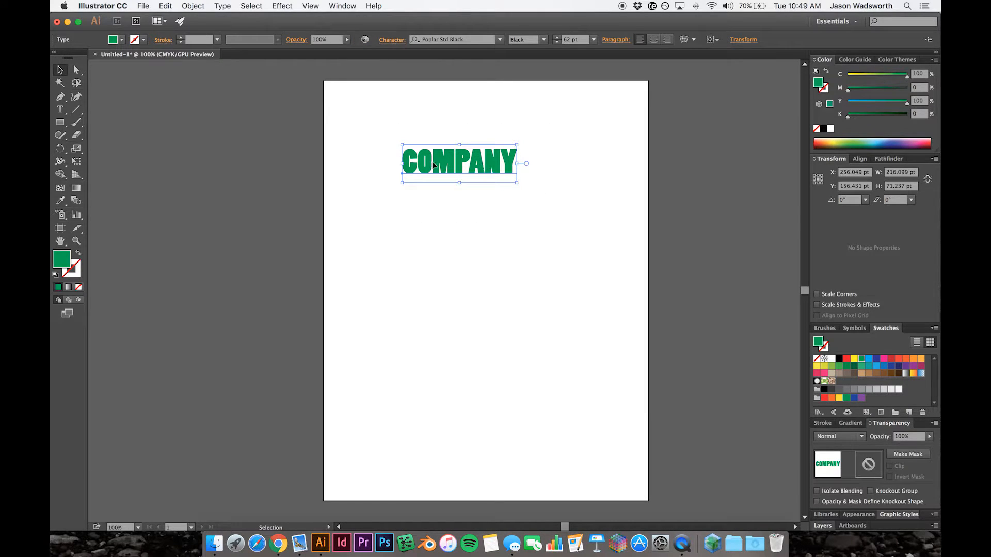
drag(448, 167, 458, 183)
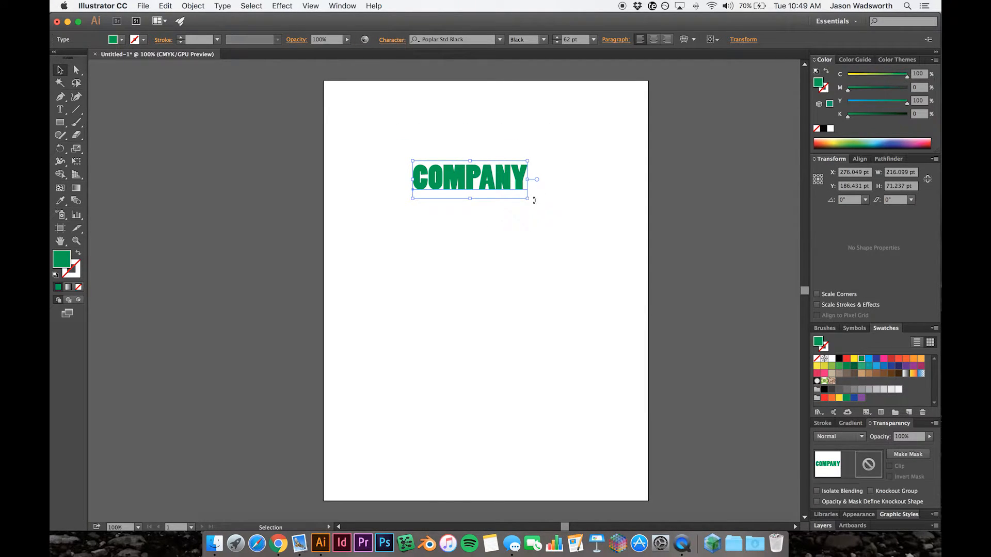
click(463, 246)
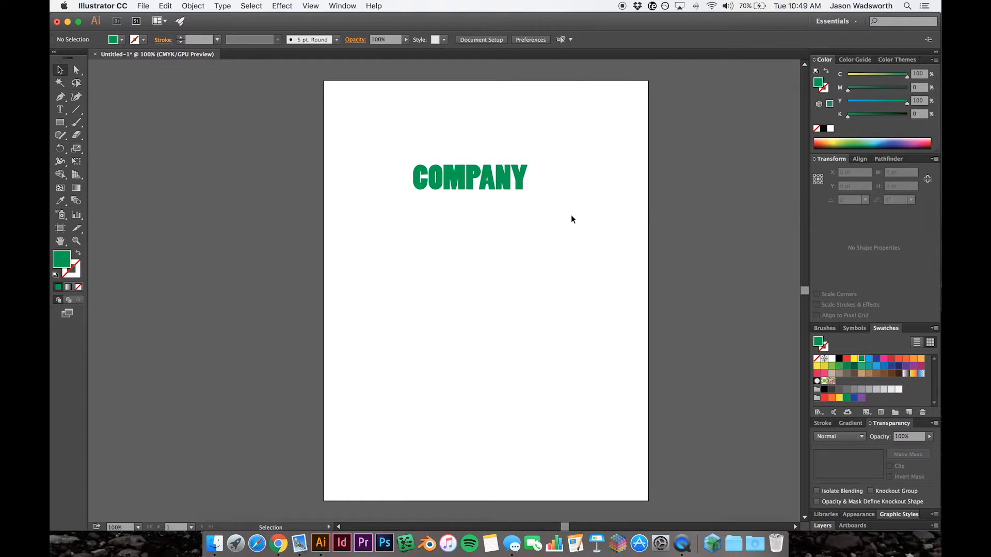
Step: Expand the COMPANY text into vector shapes with the Object and Fill options, then deselect it
click(486, 181)
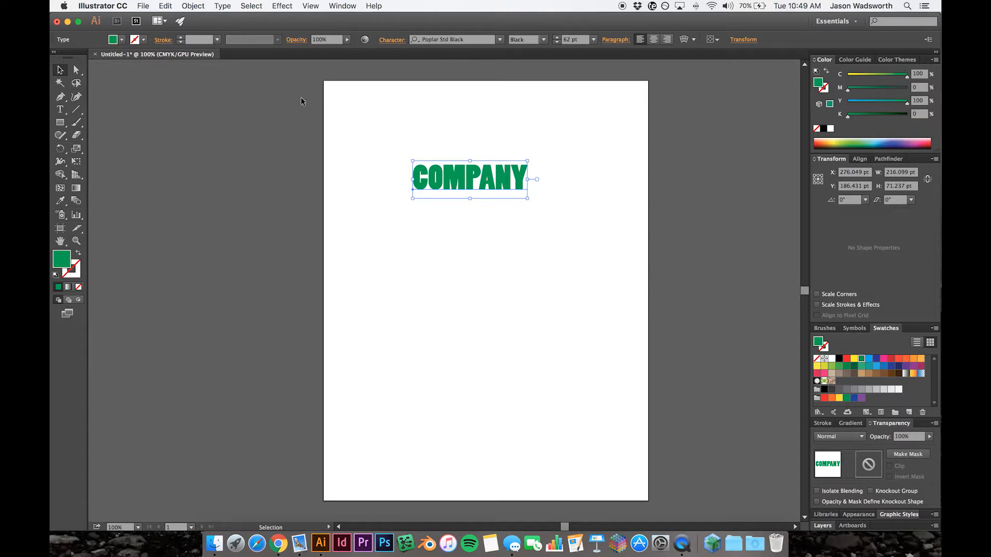
click(528, 240)
click(511, 184)
click(192, 6)
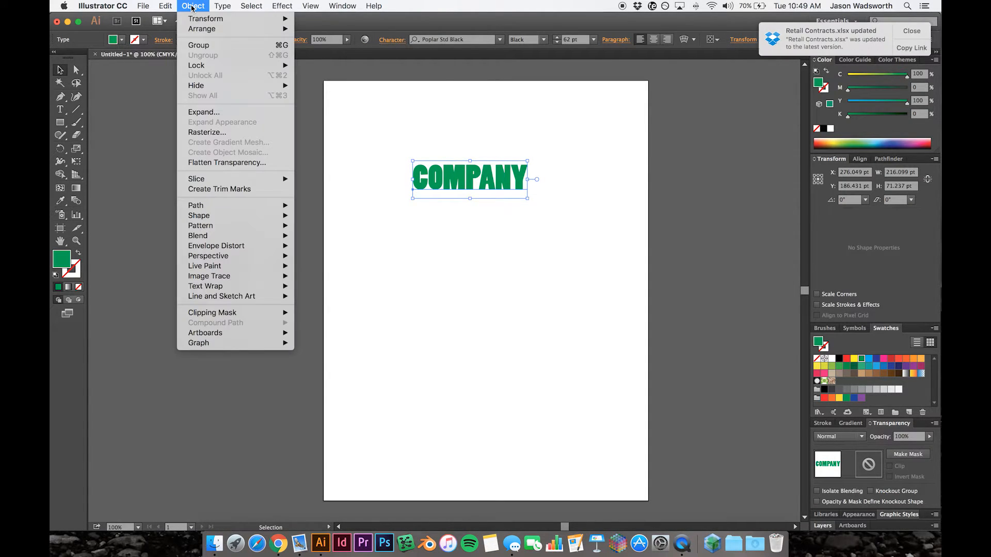
click(219, 113)
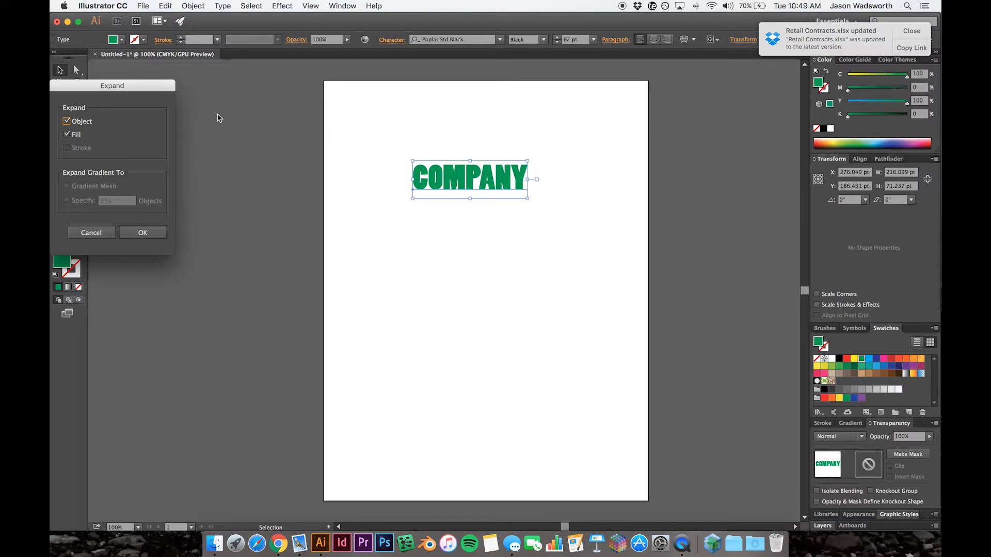
click(152, 235)
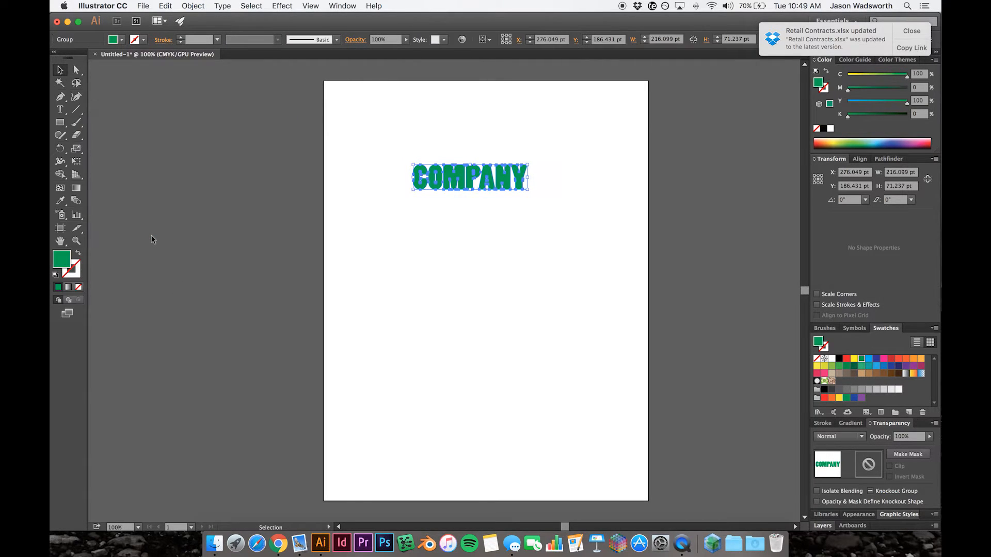
scroll(489, 245, up, 5)
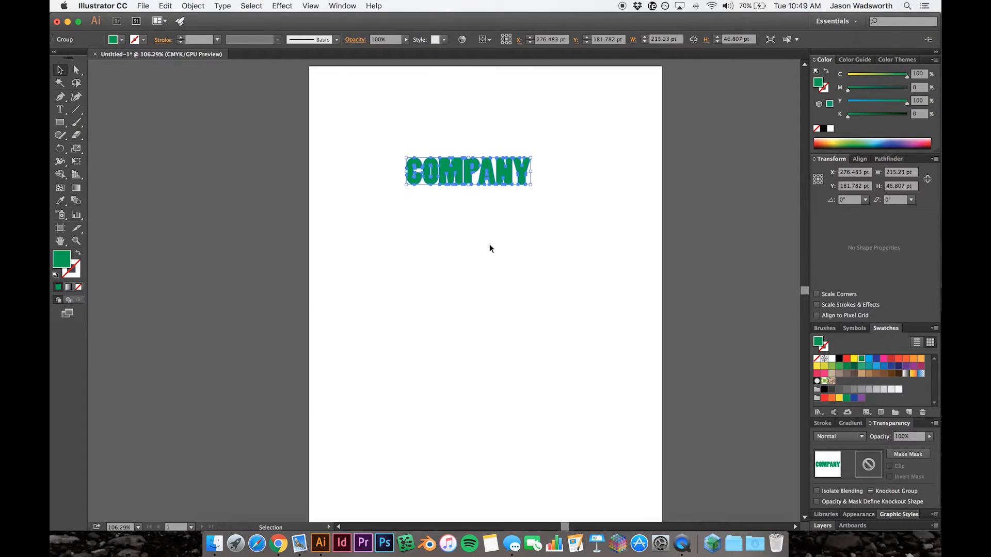
scroll(490, 245, up, 3)
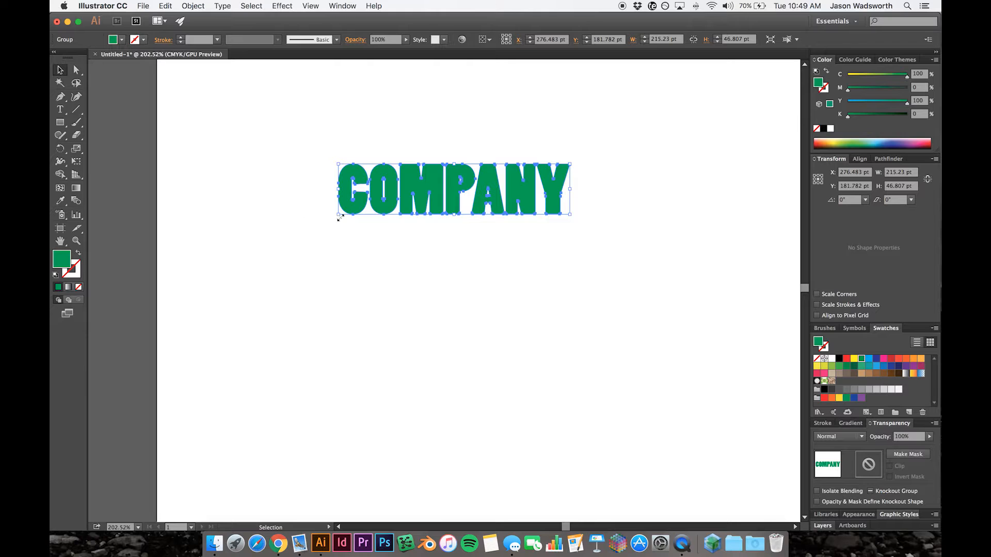
click(360, 235)
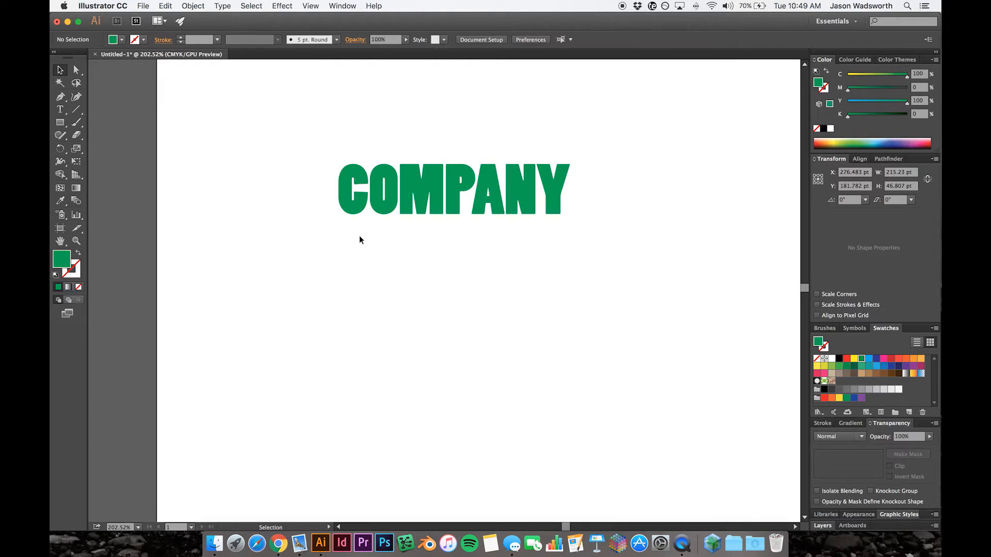
Step: Try reshaping the Y by pulling its lower-left anchor point down to about X 352 pt, Y 261 pt, then undo the edits
click(74, 71)
click(558, 211)
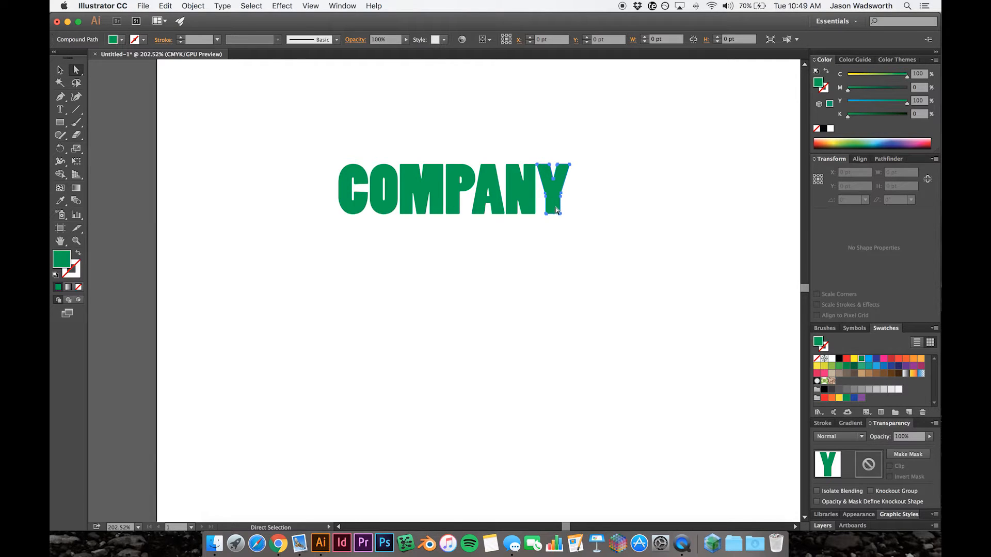
drag(548, 214, 535, 274)
click(547, 236)
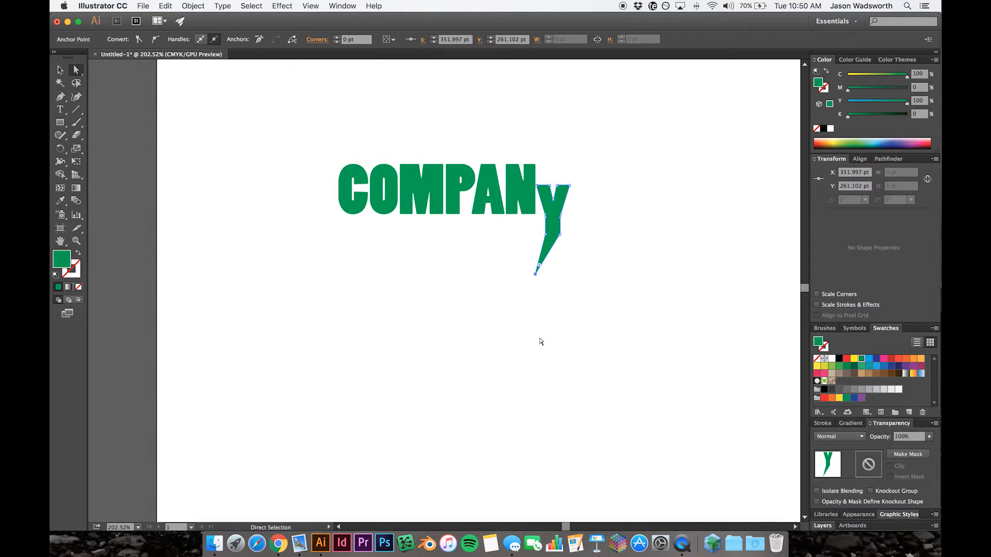
key(super+z)
key(super+z)
click(586, 321)
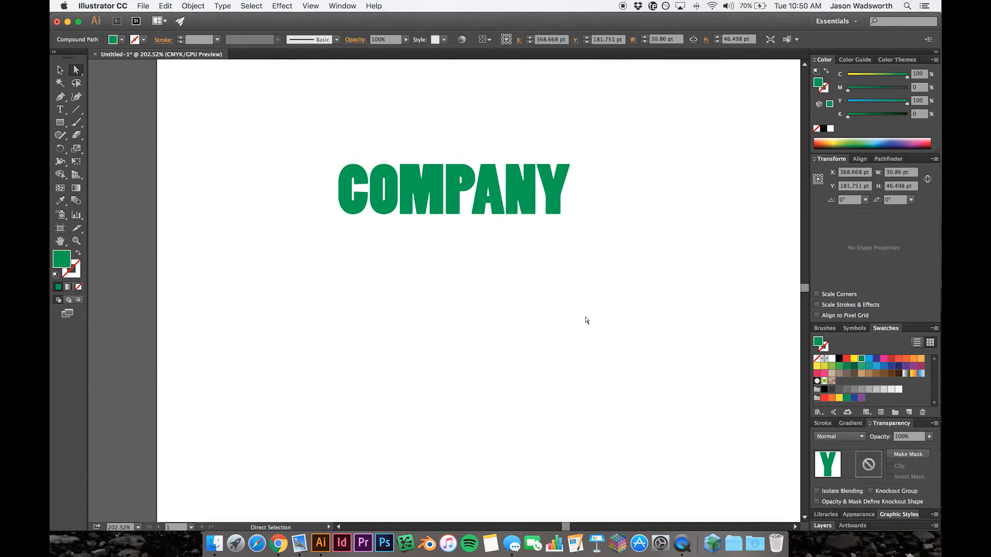
Step: Ungroup the expanded COMPANY lettering into separate letter shapes and deselect it
click(60, 69)
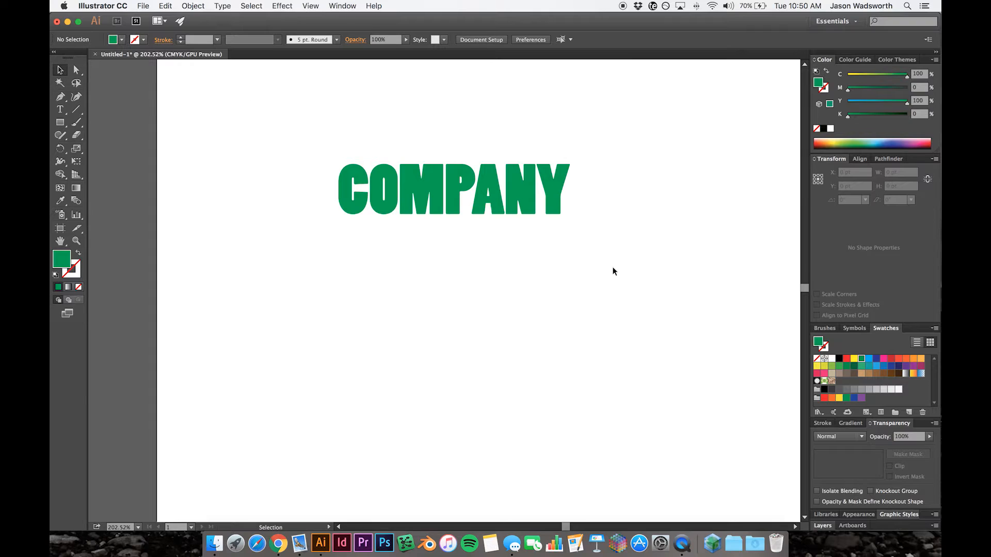
drag(645, 269, 558, 215)
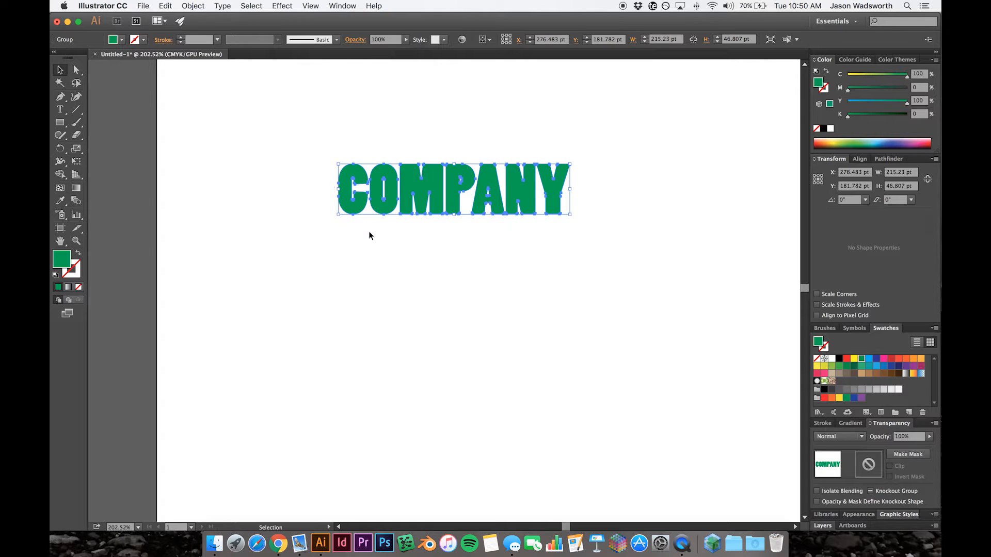
right_click(555, 191)
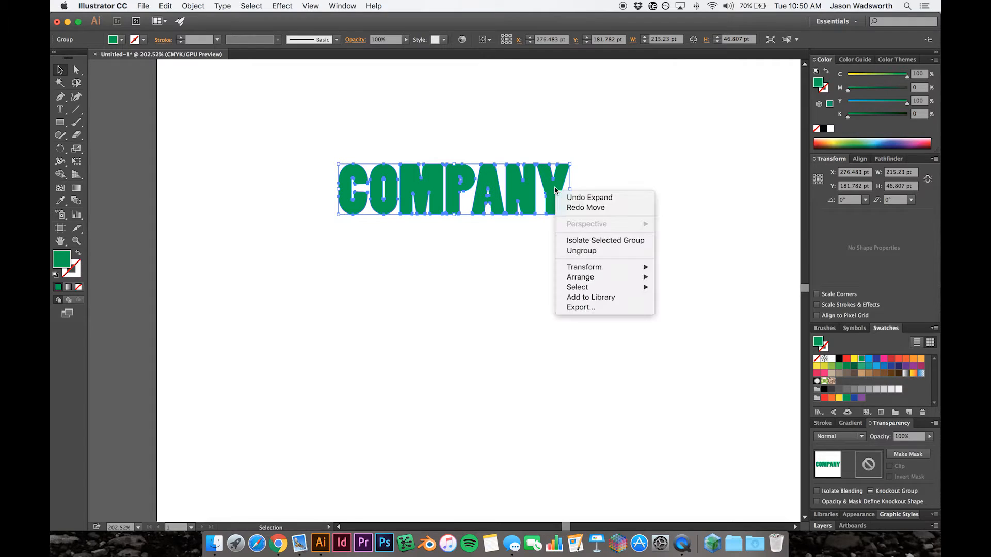
click(585, 251)
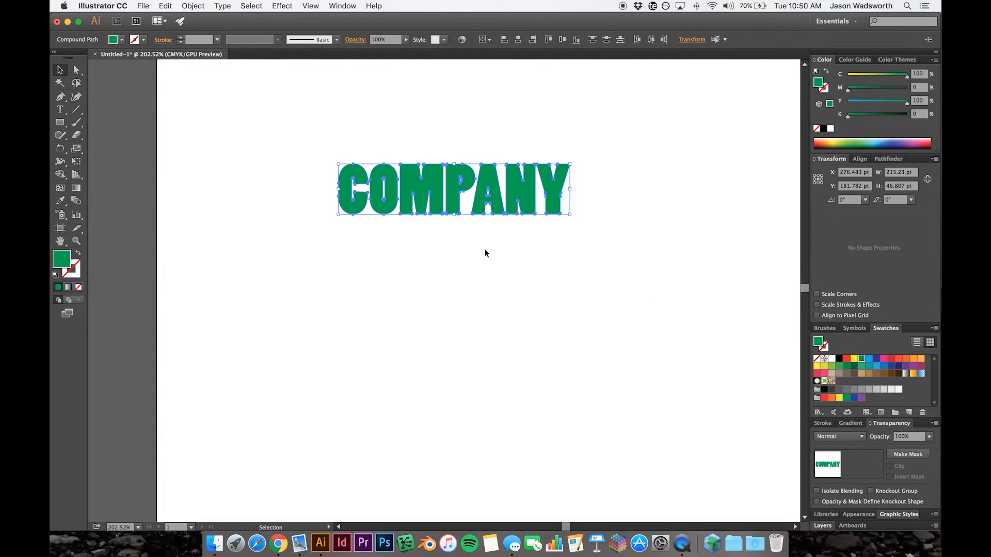
click(375, 277)
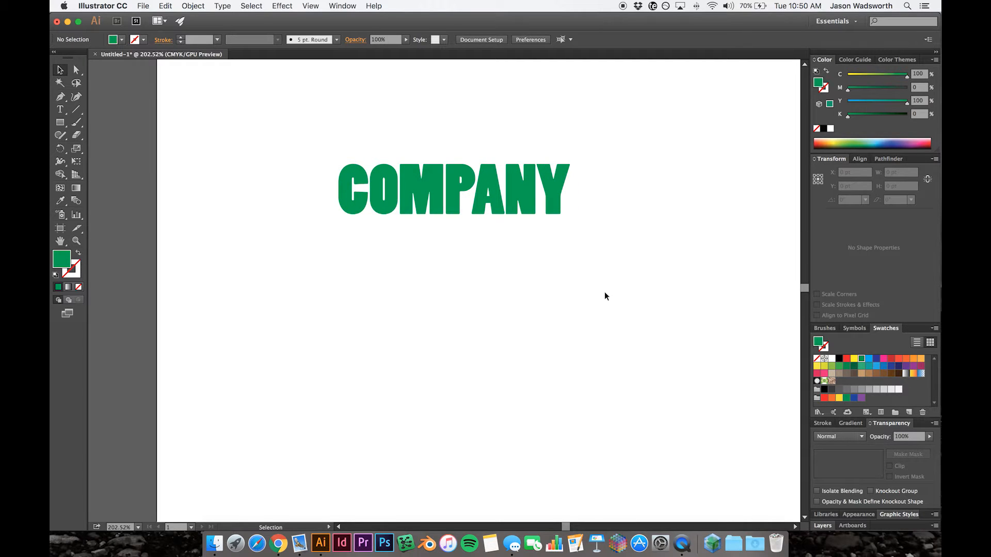
Step: Test selecting the Y, the COM letters and the PANY letters independently, then clear the selection
drag(621, 283, 550, 201)
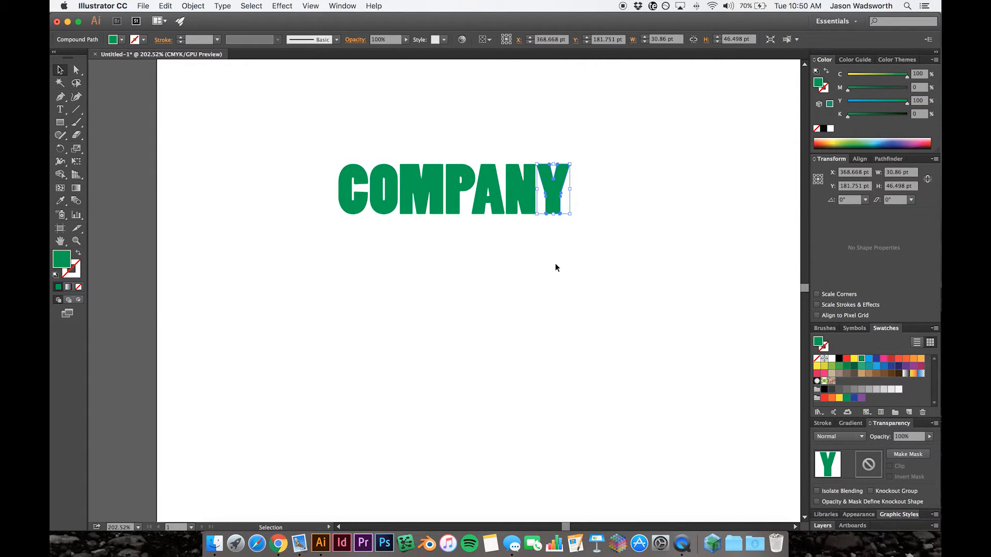
click(326, 271)
drag(317, 276, 379, 258)
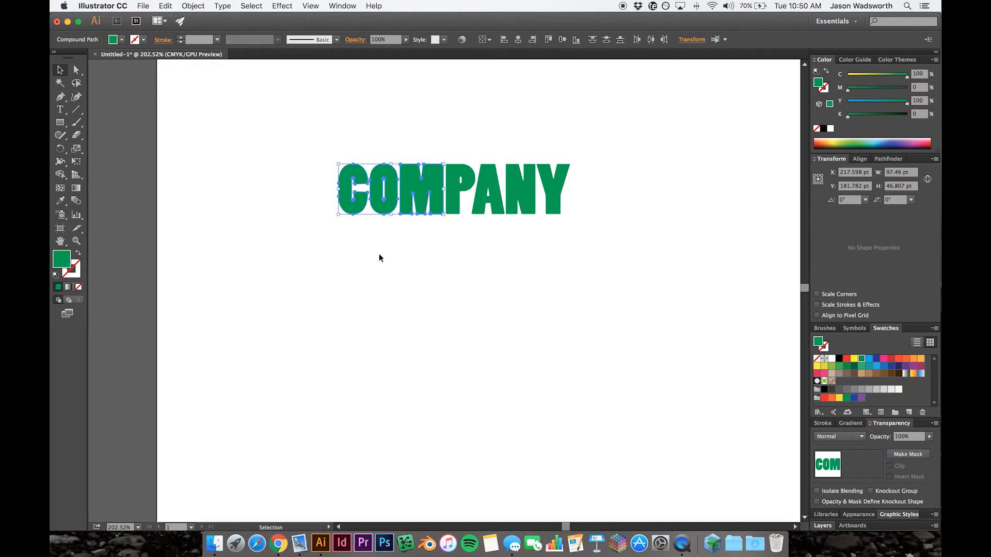
click(373, 285)
drag(640, 270, 472, 155)
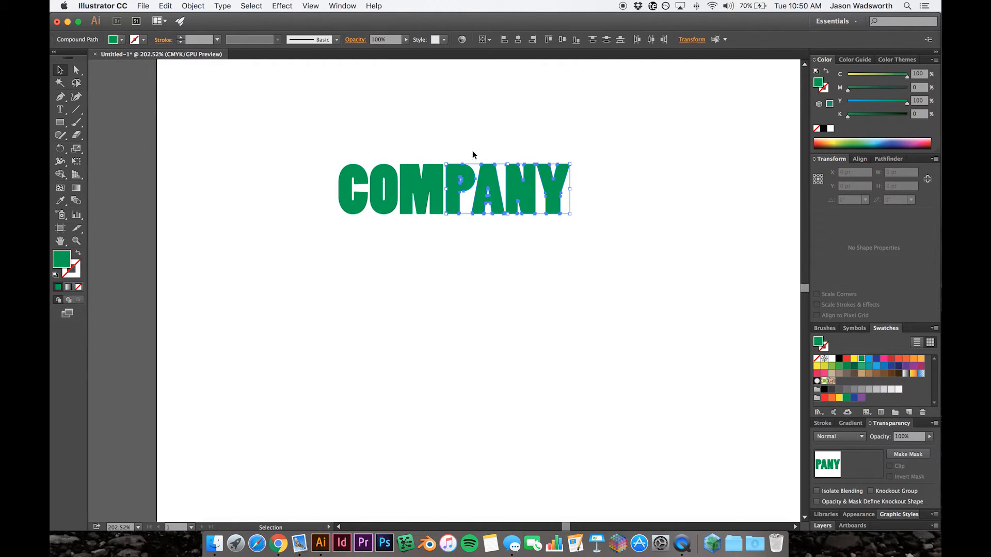
click(520, 321)
drag(661, 307, 469, 139)
click(520, 237)
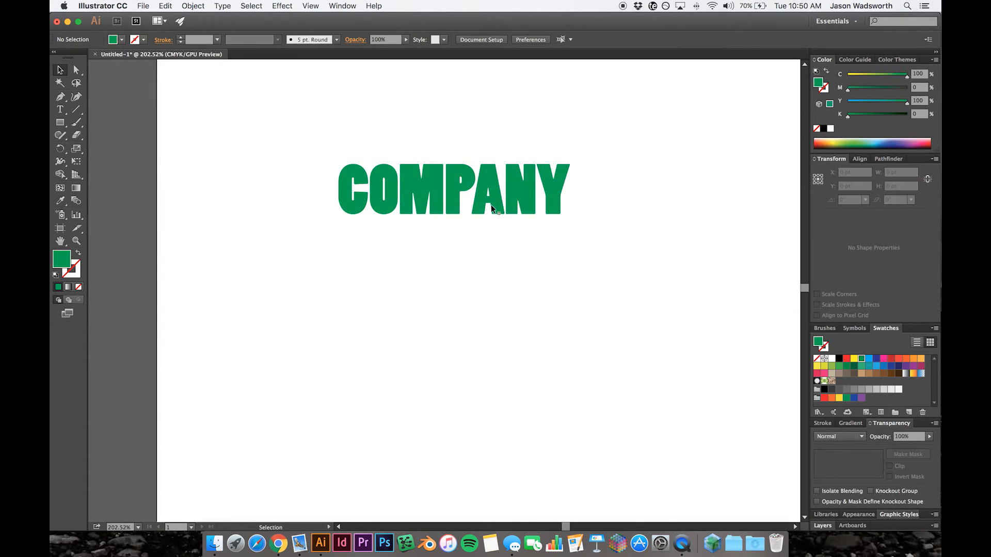
Step: Stack the letters A, N and Y in a vertical column about 150 pt tall directly beneath the P
drag(493, 209, 447, 305)
drag(449, 306, 449, 304)
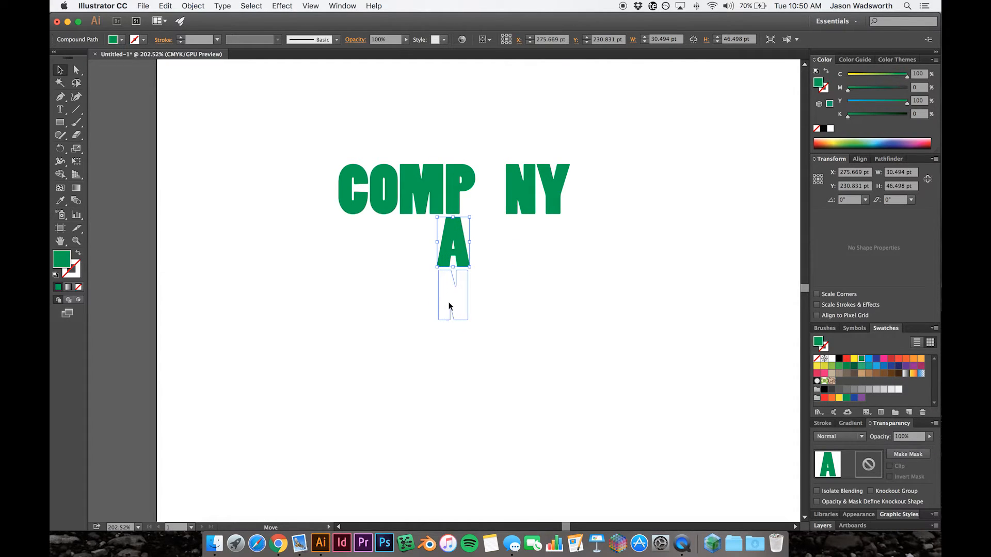
drag(551, 200, 450, 372)
click(491, 389)
Step: Fill the stacked letters A, N and Y with the light blue swatch (C 70, M 15, Y 0, K 0) and deselect them
drag(523, 415, 407, 227)
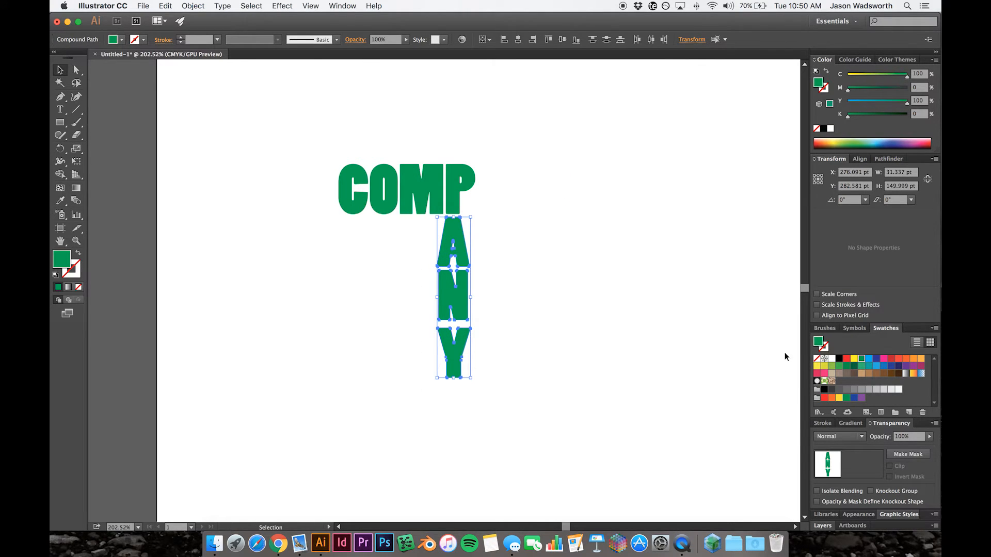
click(123, 40)
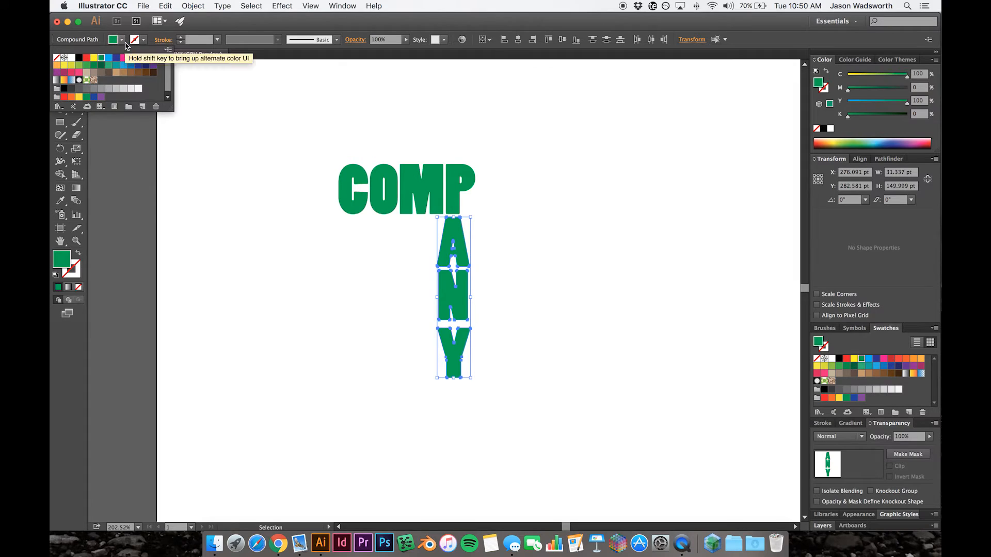
click(123, 65)
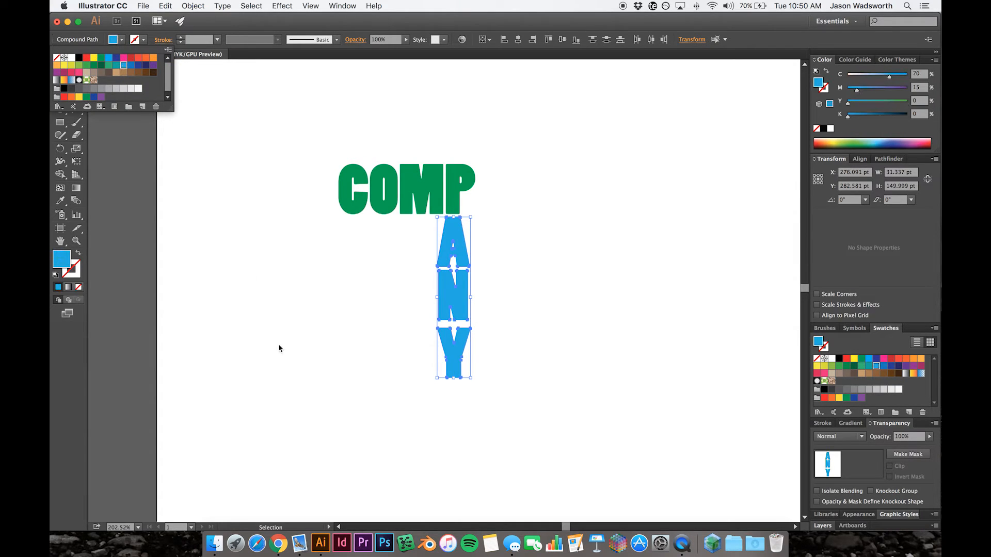
click(279, 348)
click(460, 430)
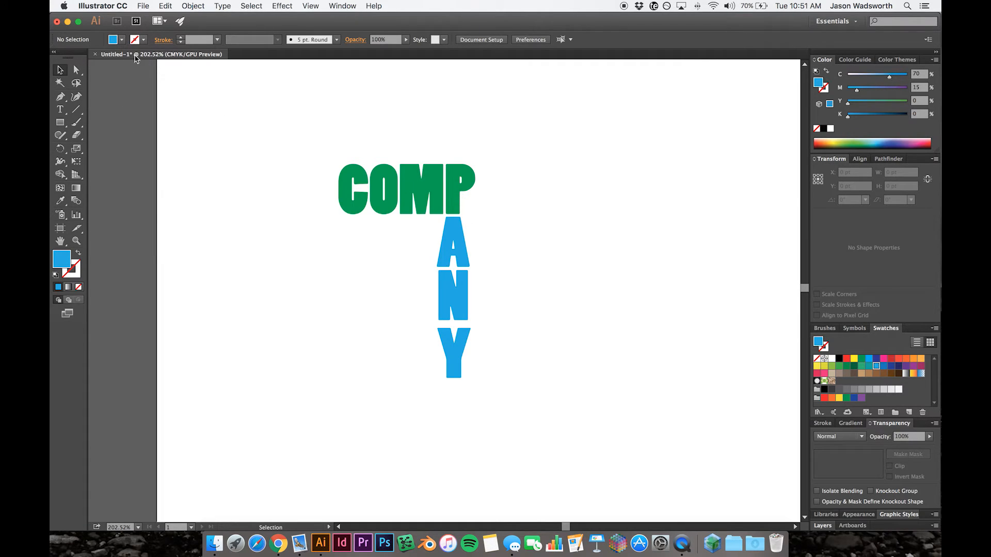
Step: Enlarge the letter C proportionally to about 49 by 70 pt, move it left clear of the O, and deselect it
click(360, 197)
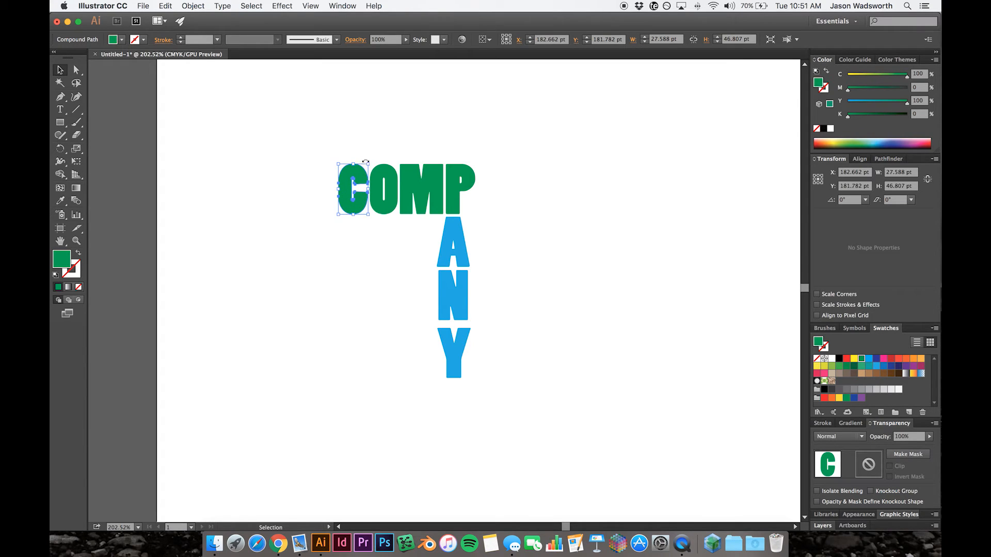
drag(369, 164, 391, 139)
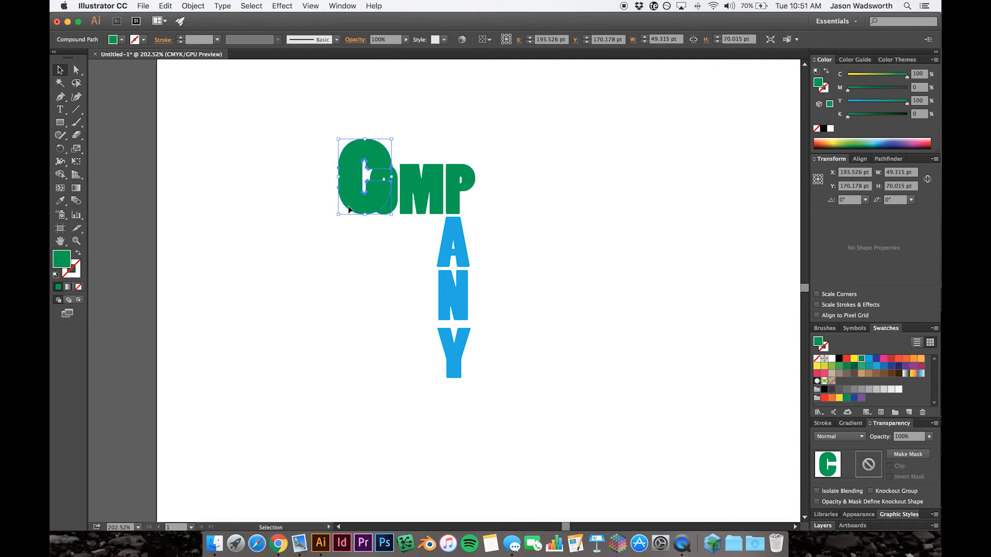
drag(353, 198, 330, 167)
click(330, 275)
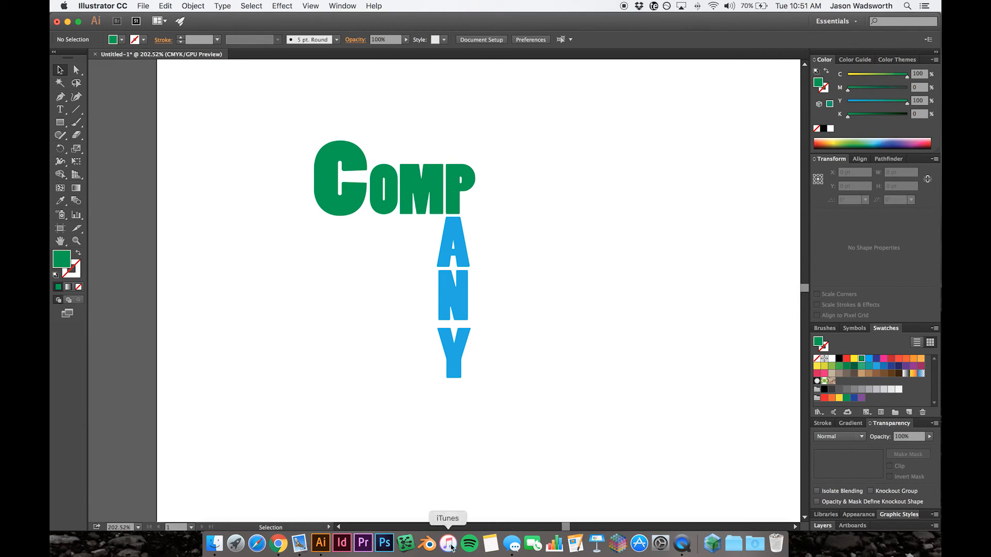
drag(541, 421, 399, 238)
click(388, 442)
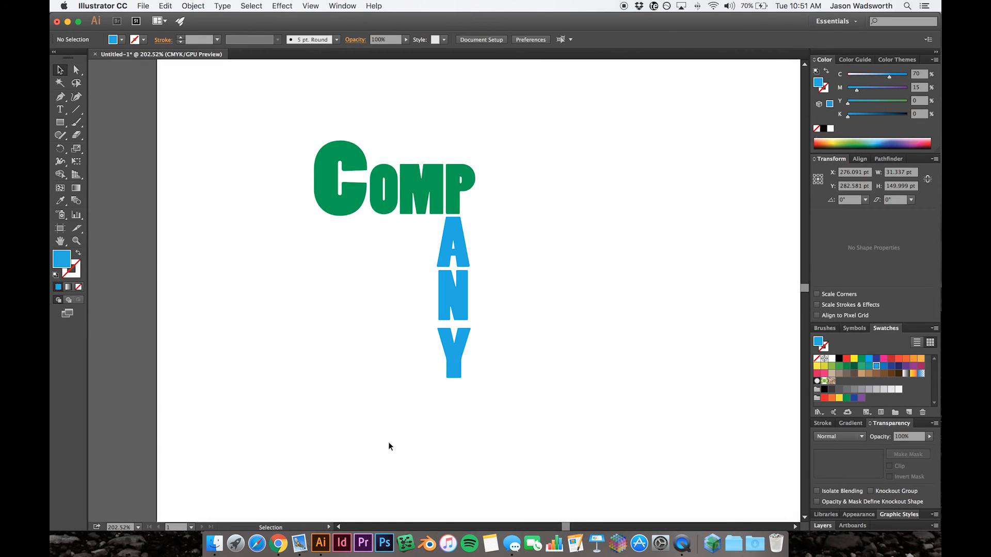